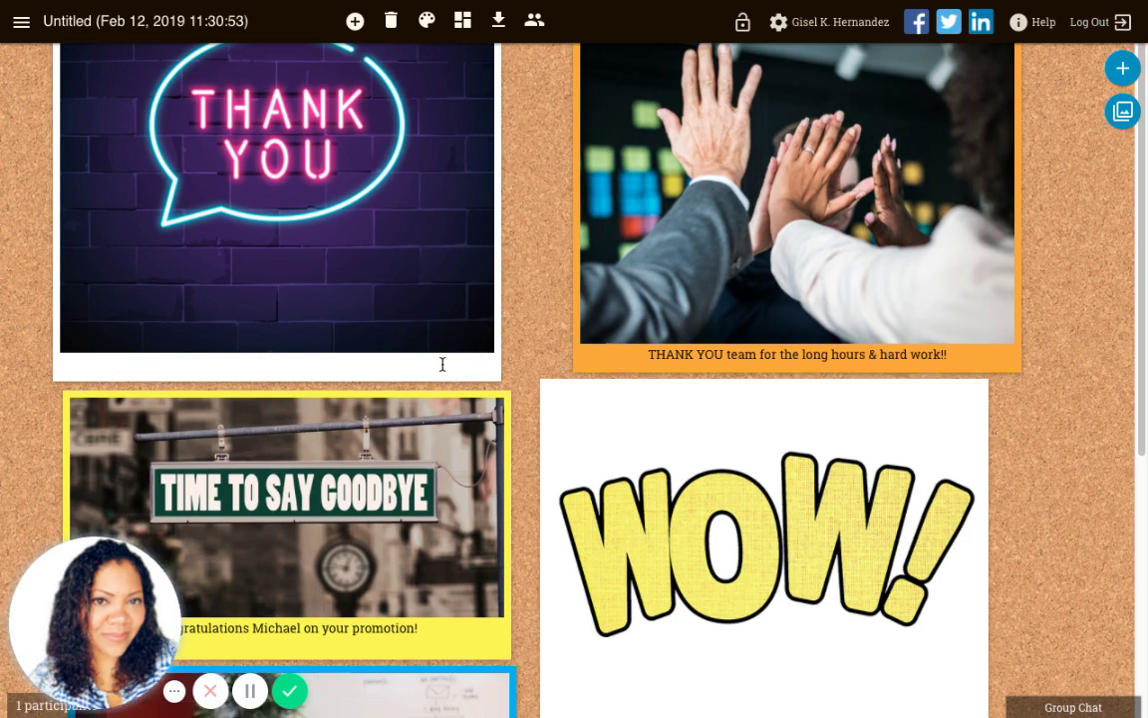
mouse_move(363, 397)
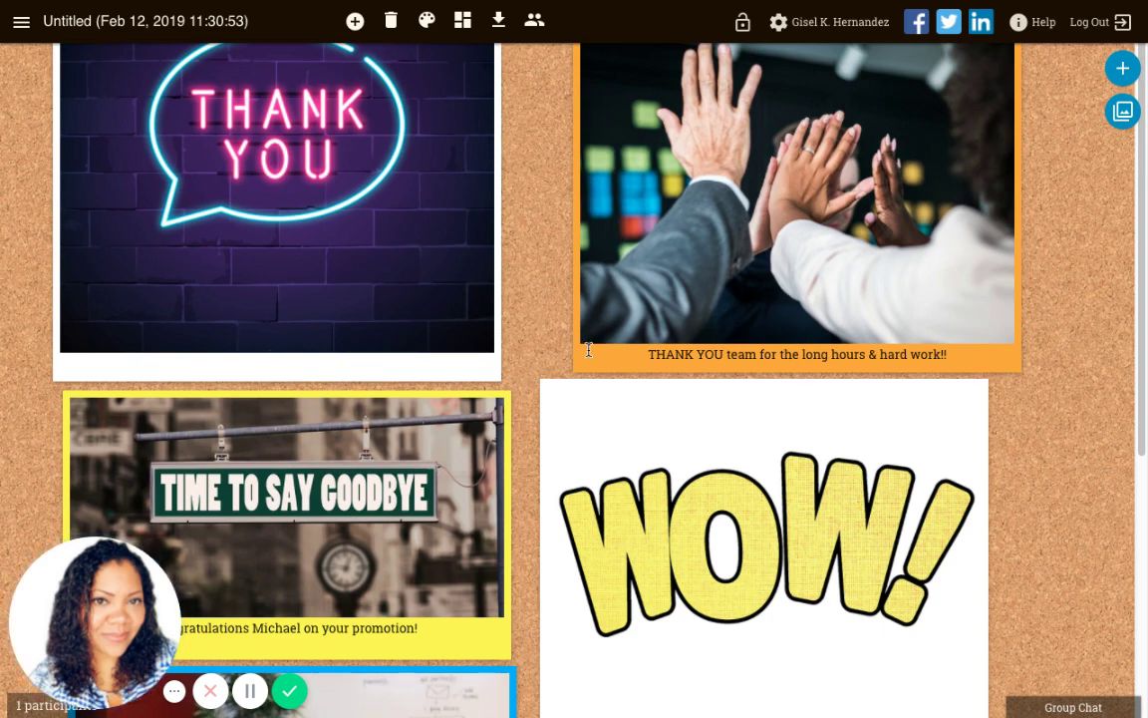
scroll(482, 339, down, 2)
scroll(475, 516, up, 2)
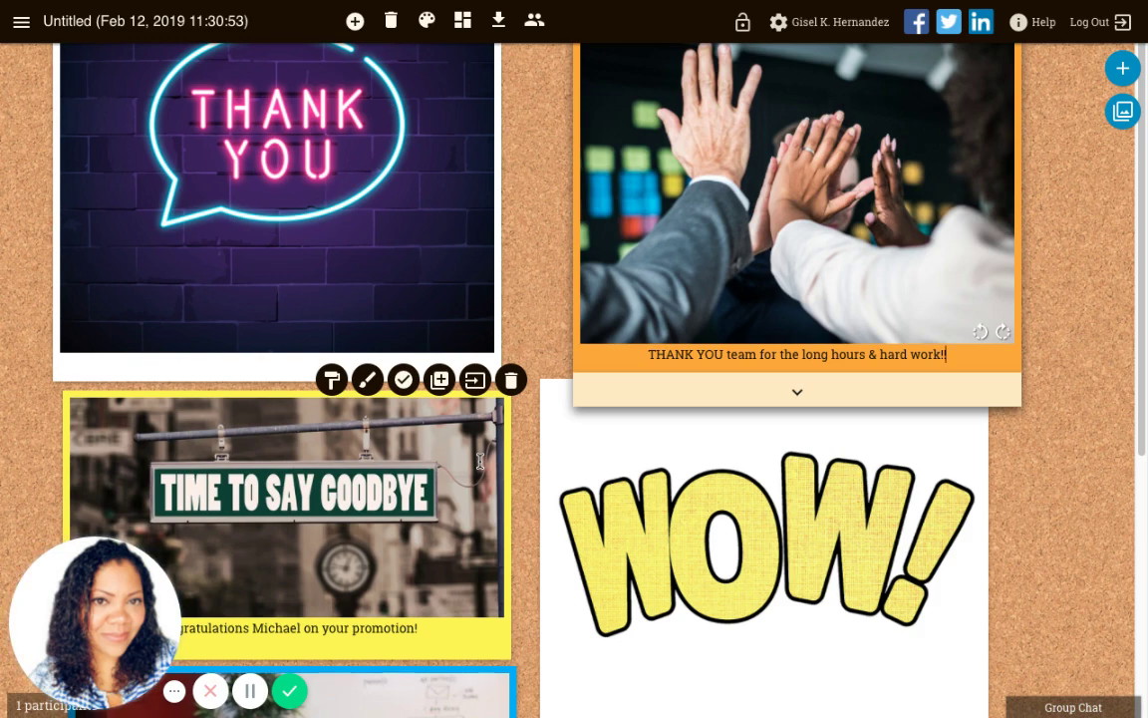
- Leave the full-screen Pinup board, switch to Slack and show the beginning of the #yvceshoutouts channel in full screen
mouse_move(501, 8)
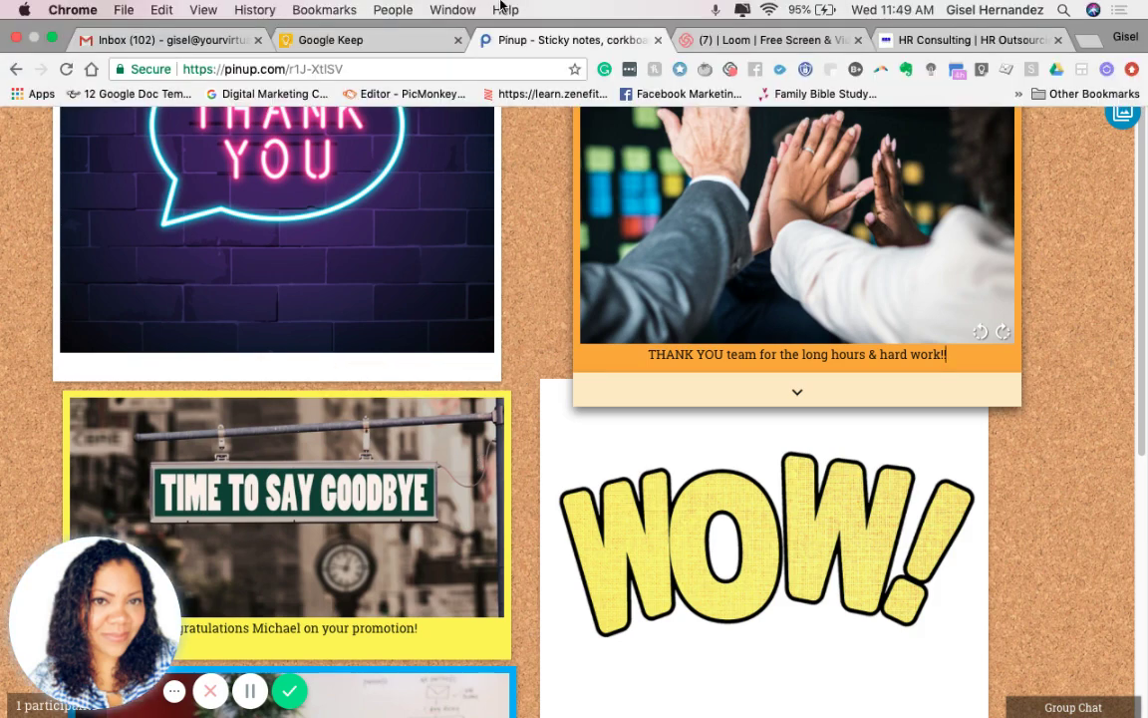
click(52, 37)
click(995, 688)
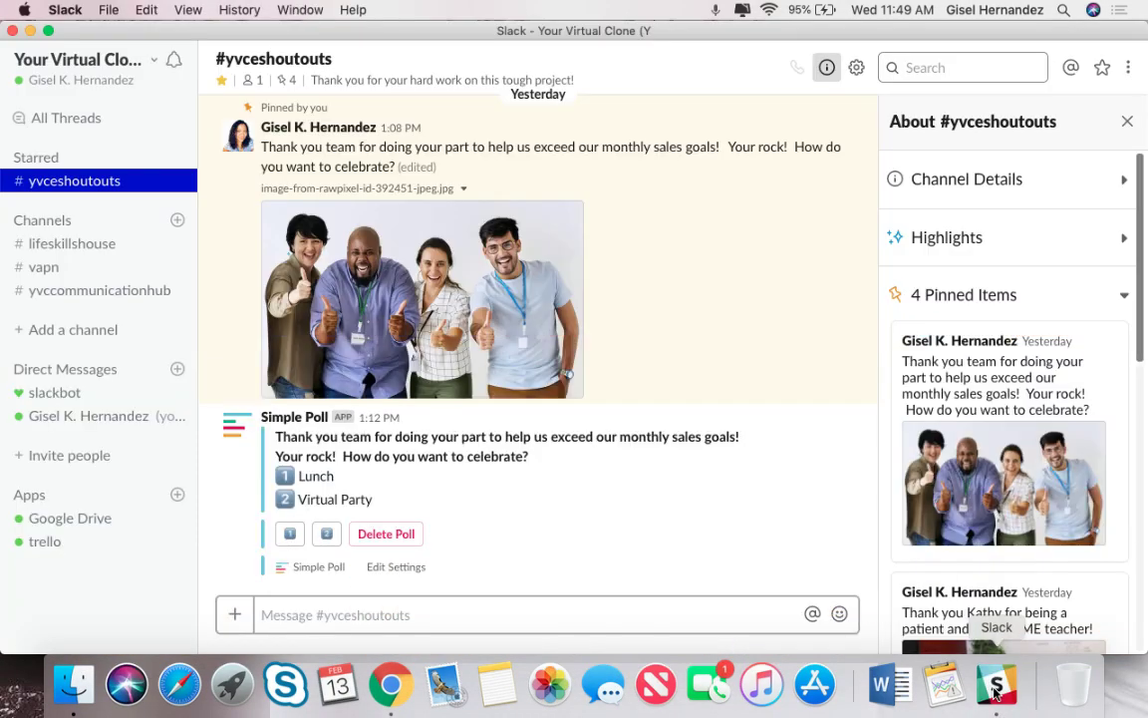
scroll(691, 467, up, 10)
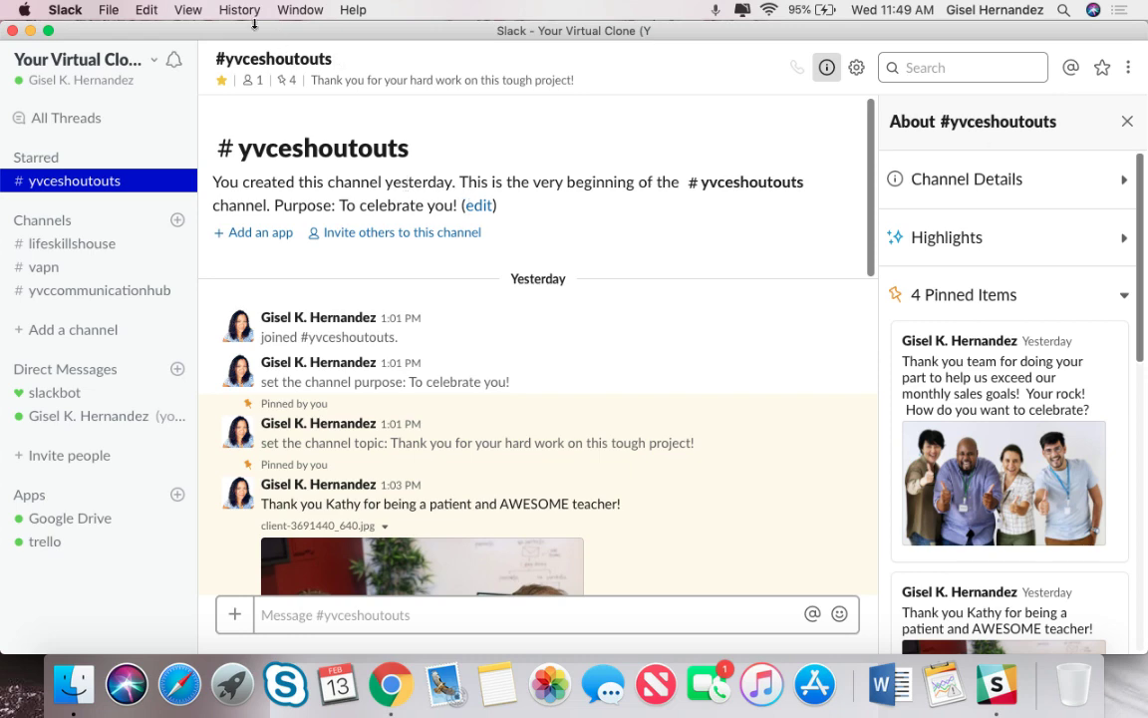
click(49, 31)
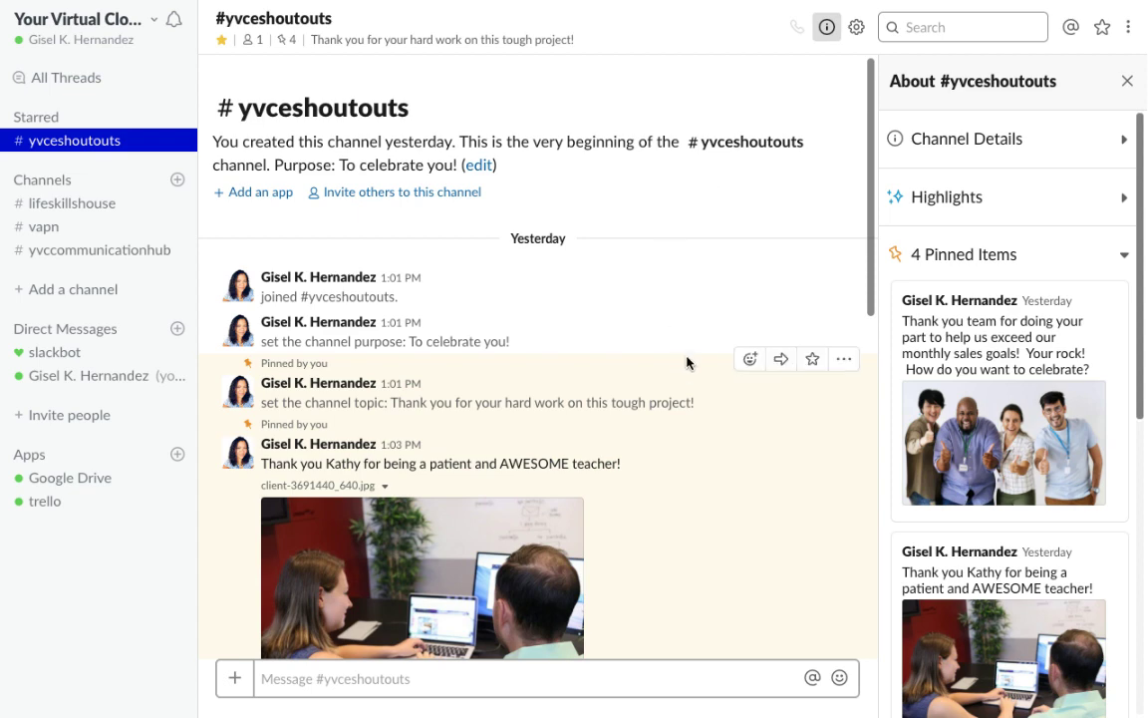
- Examine the opening of the #yvceshoutouts channel: its purpose, topic and first pinned shoutout posts with their pictures
scroll(687, 362, down, 2)
scroll(687, 362, up, 2)
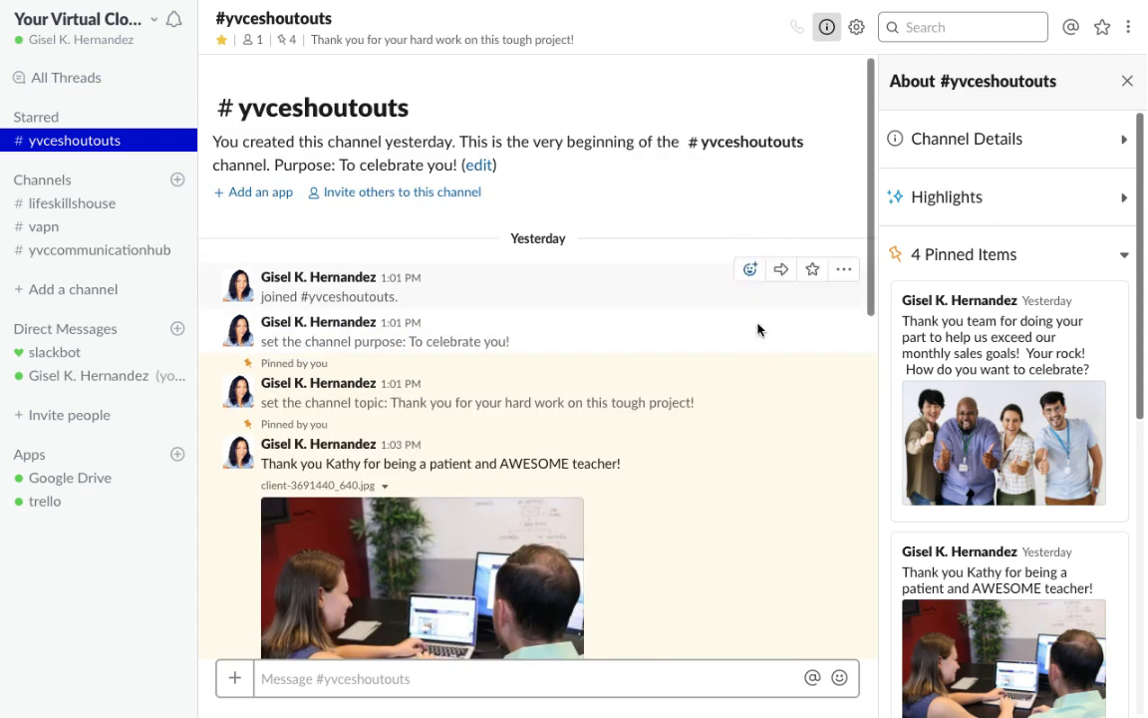
scroll(831, 411, down, 1)
scroll(831, 411, down, 5)
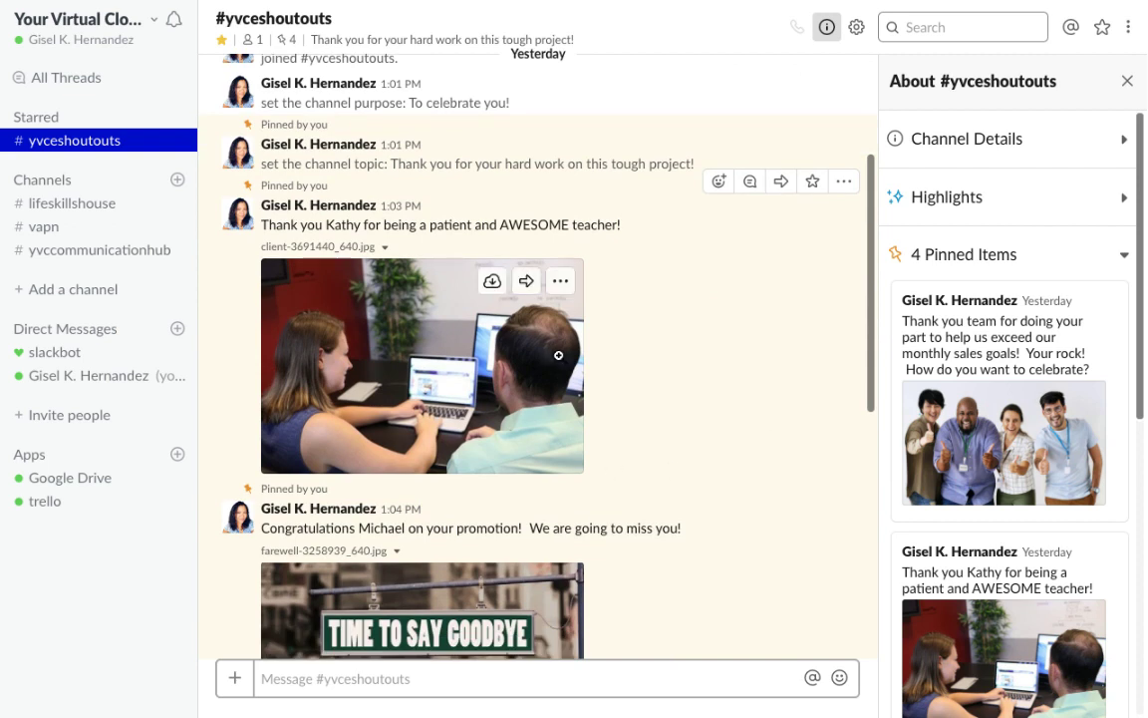
scroll(554, 330, down, 1)
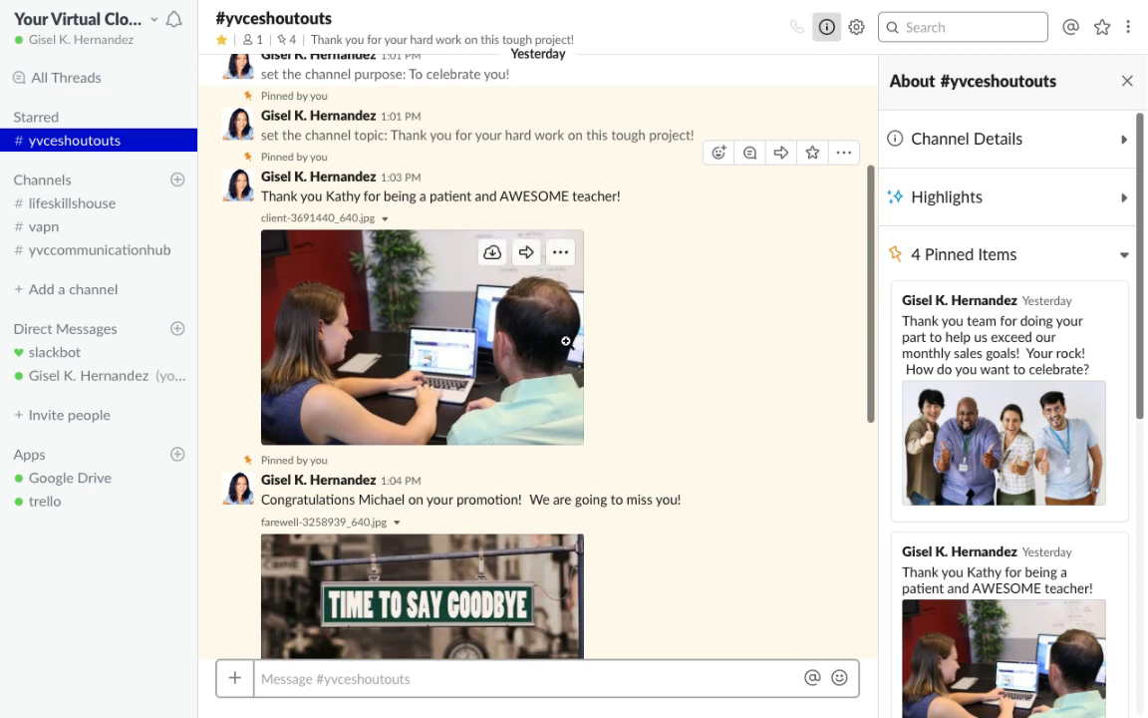
scroll(565, 341, up, 4)
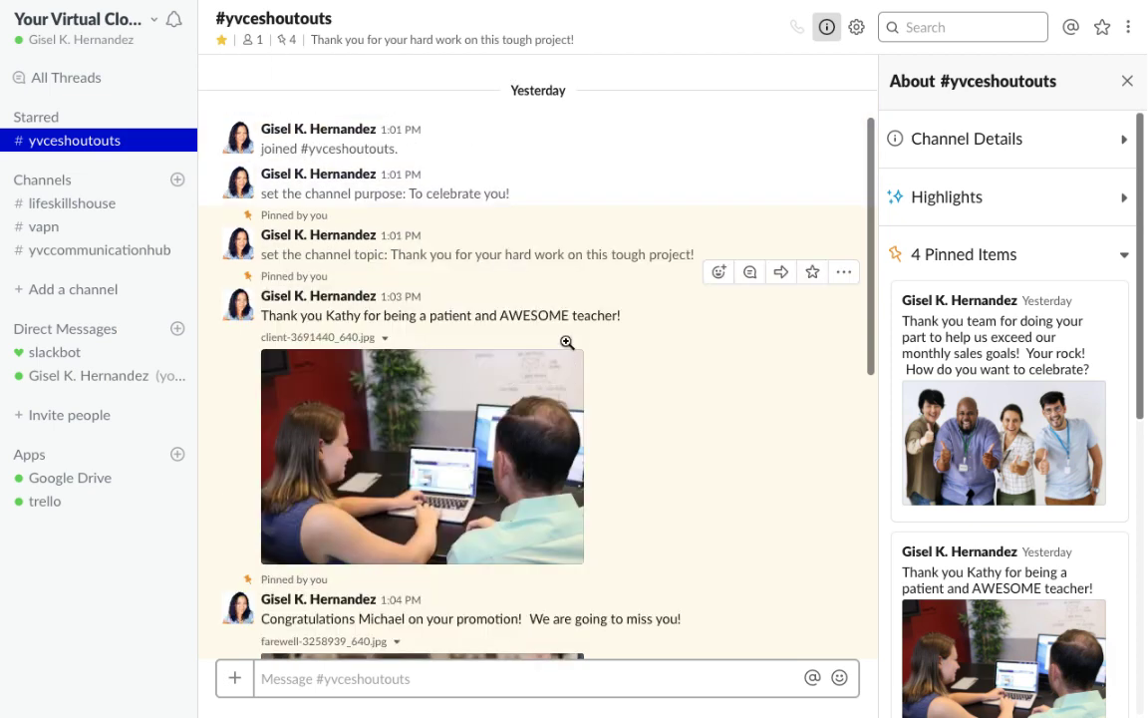
scroll(565, 342, down, 1)
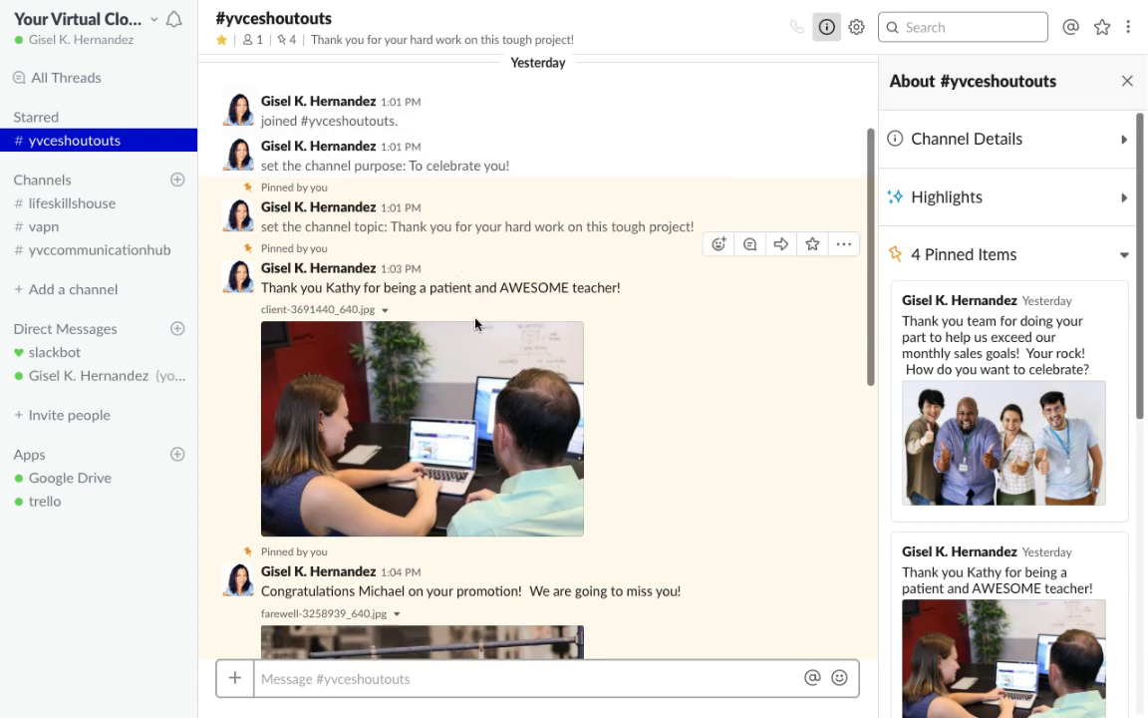
scroll(567, 400, down, 1)
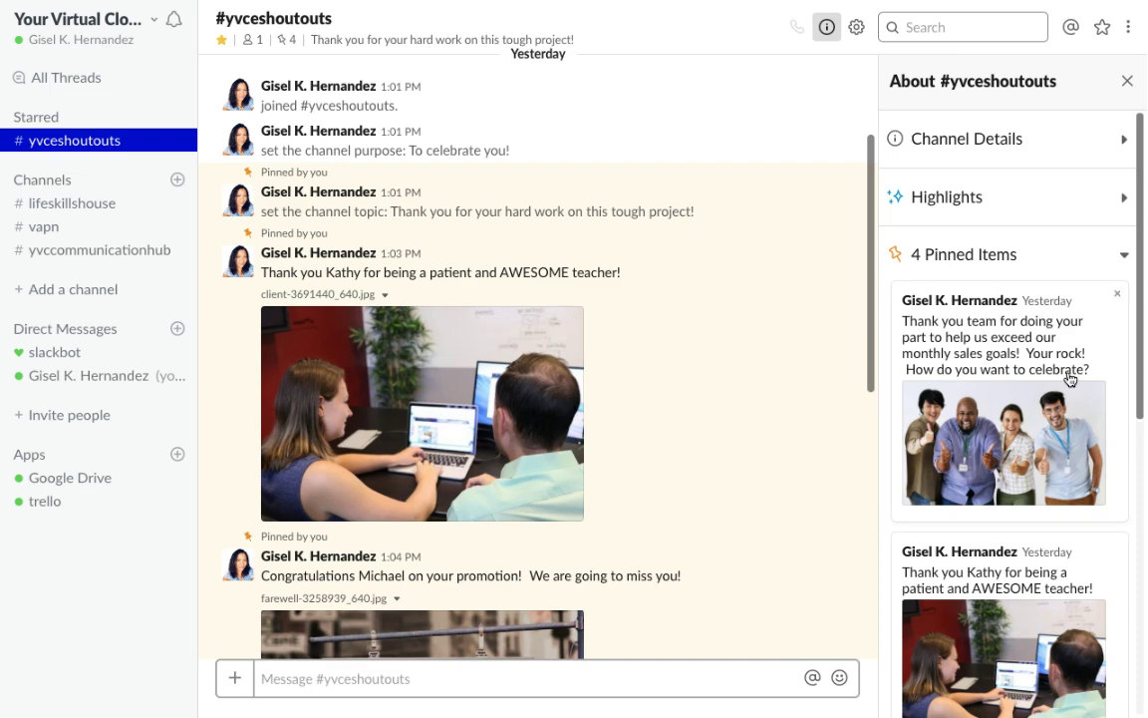
scroll(1066, 377, down, 6)
scroll(1069, 378, up, 8)
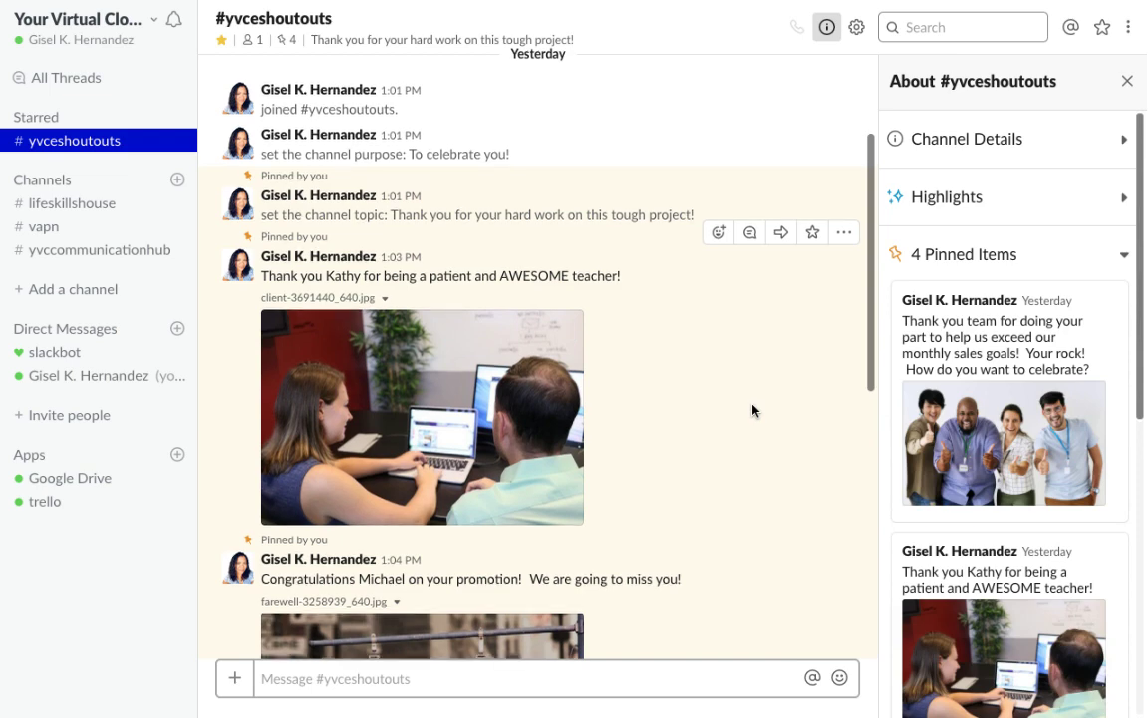
scroll(752, 410, down, 5)
scroll(752, 410, up, 8)
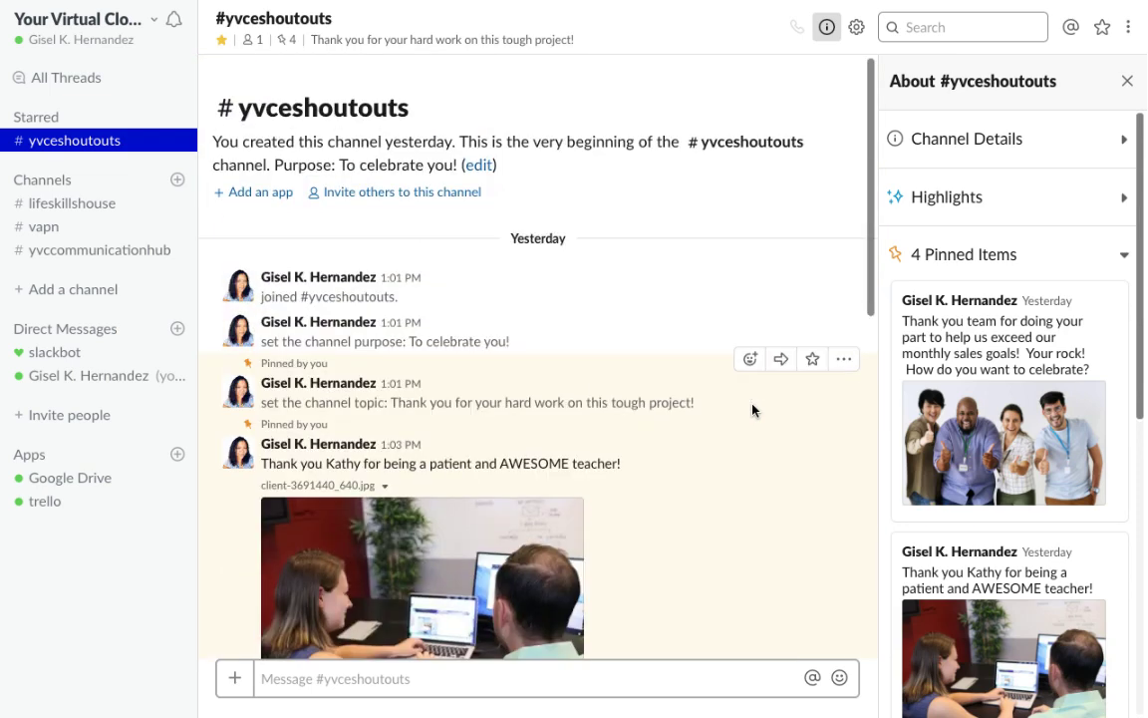
- Read the channel's promotion and team thank-you posts down to the Simple Poll about how to celebrate
scroll(753, 410, down, 10)
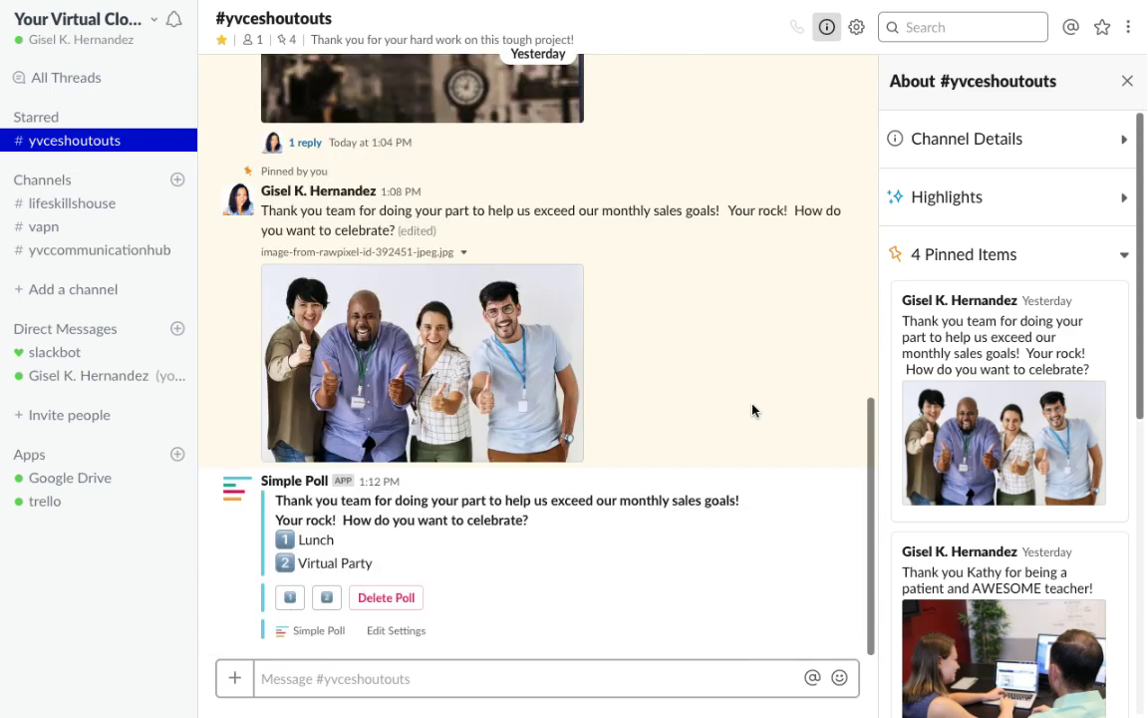
scroll(753, 410, up, 10)
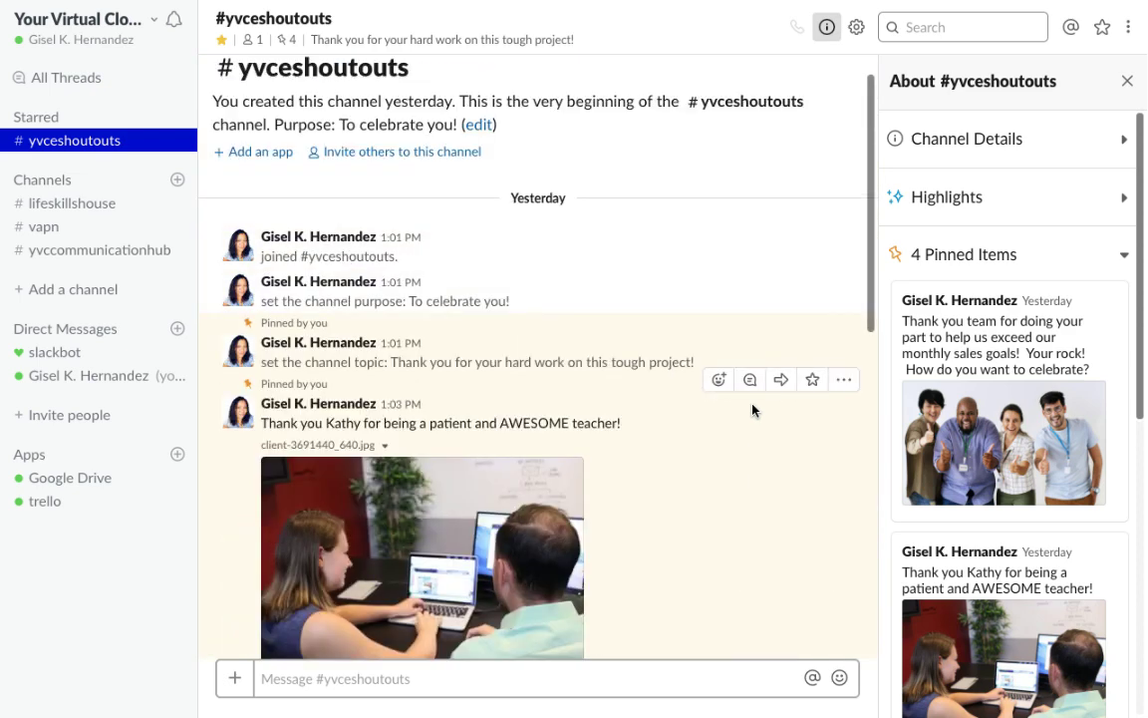
scroll(752, 410, down, 5)
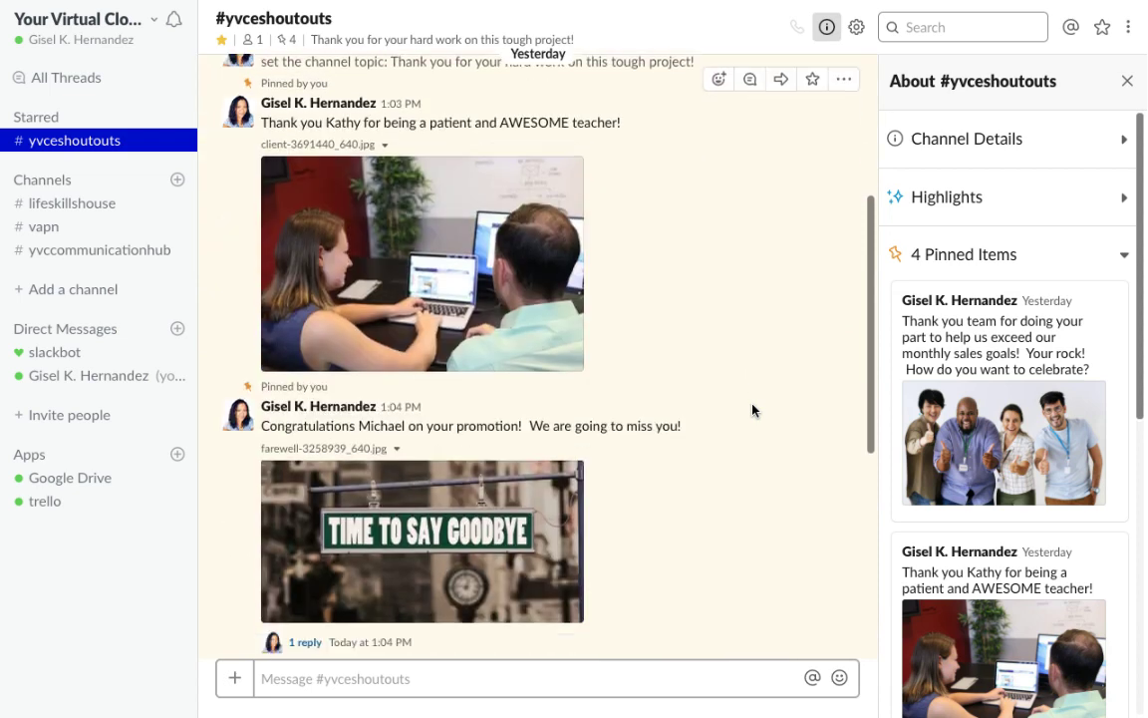
scroll(753, 410, down, 5)
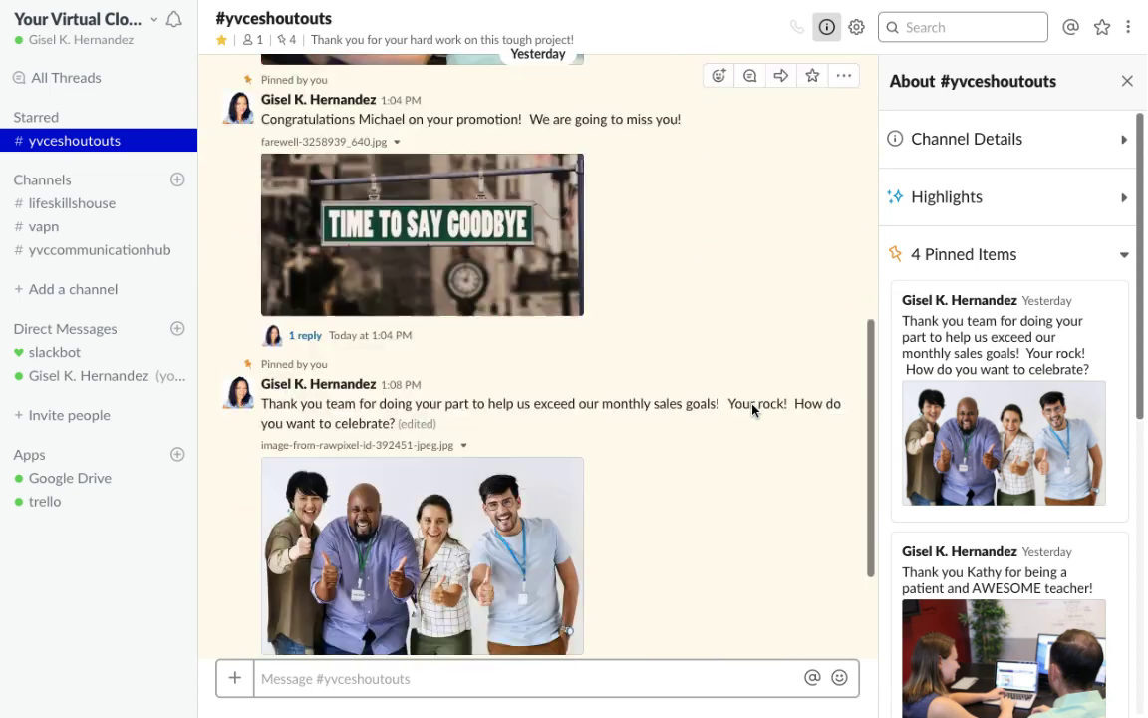
scroll(753, 410, down, 3)
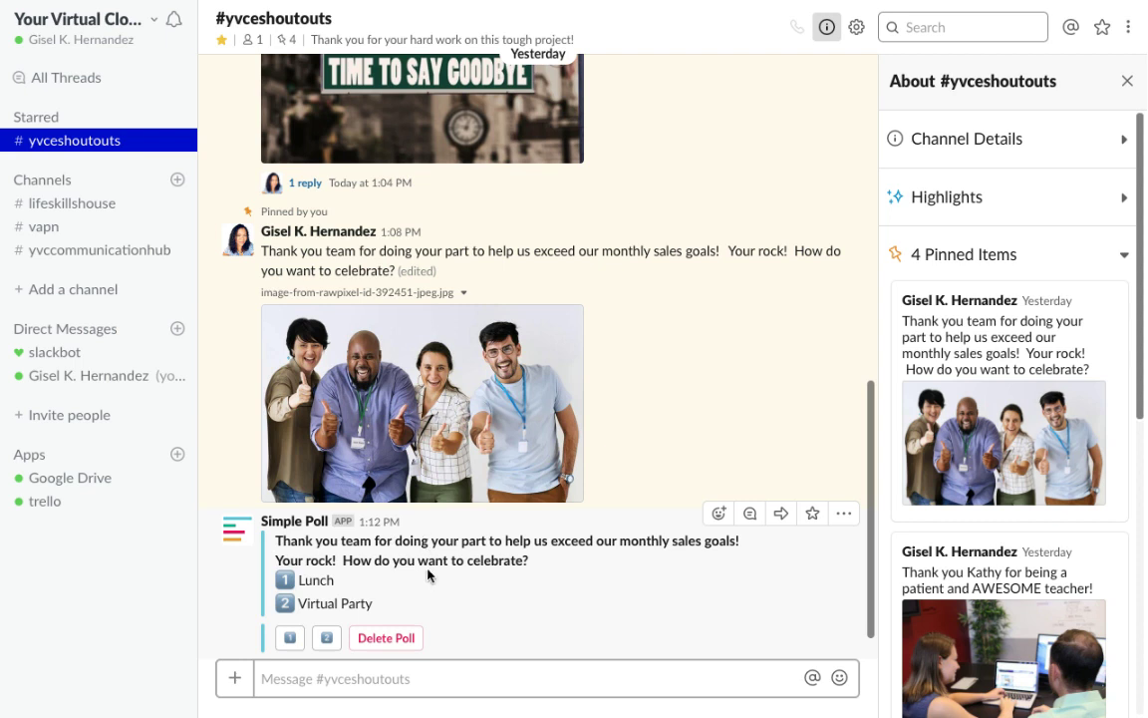
scroll(451, 569, down, 1)
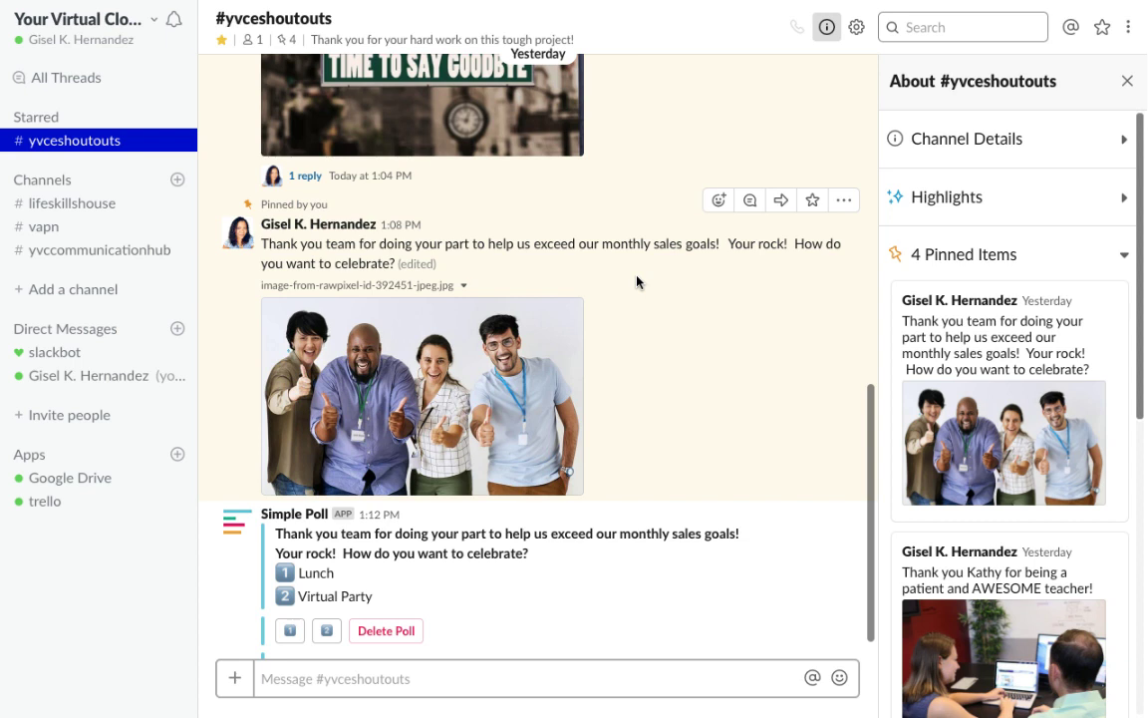
scroll(637, 282, down, 1)
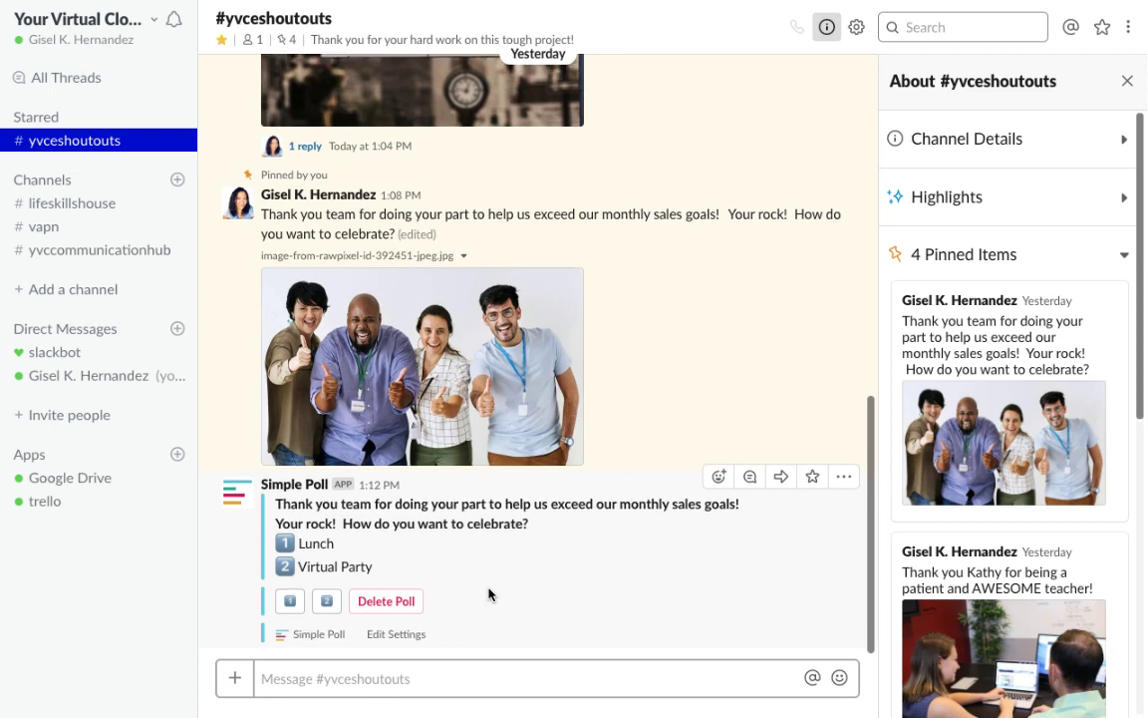
- Look through the pinned items in the channel details, and review the whole shoutouts conversation from beginning to end
scroll(1012, 483, down, 5)
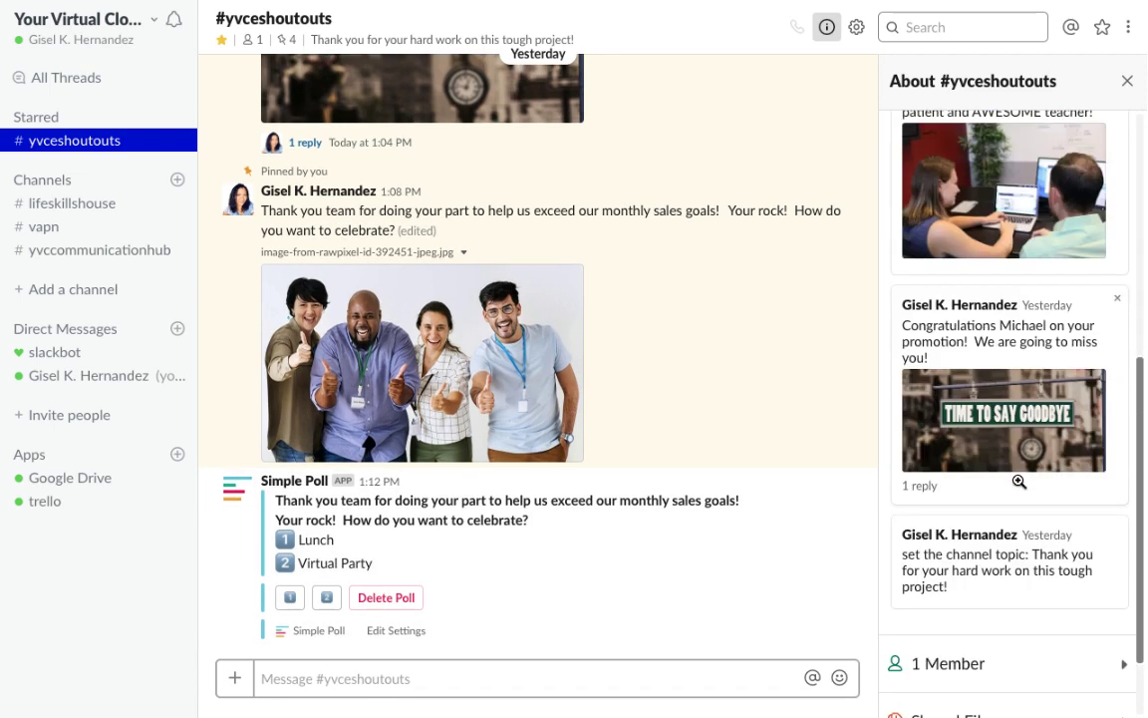
scroll(1012, 482, up, 5)
scroll(638, 479, up, 10)
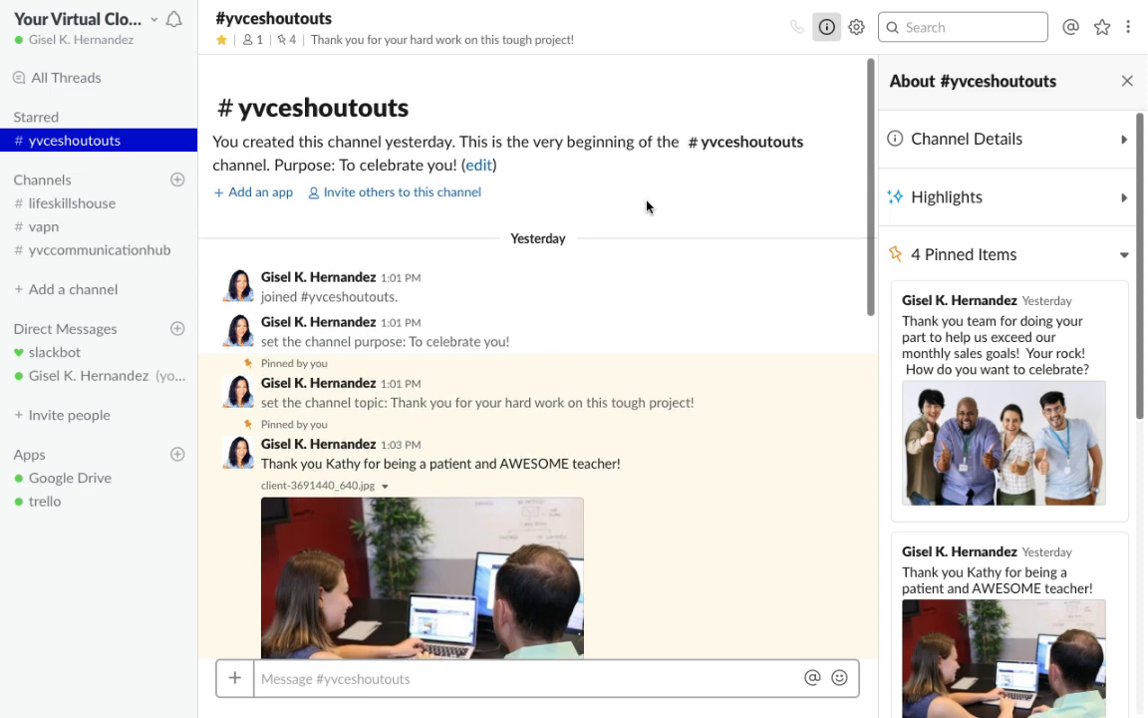
scroll(672, 439, down, 5)
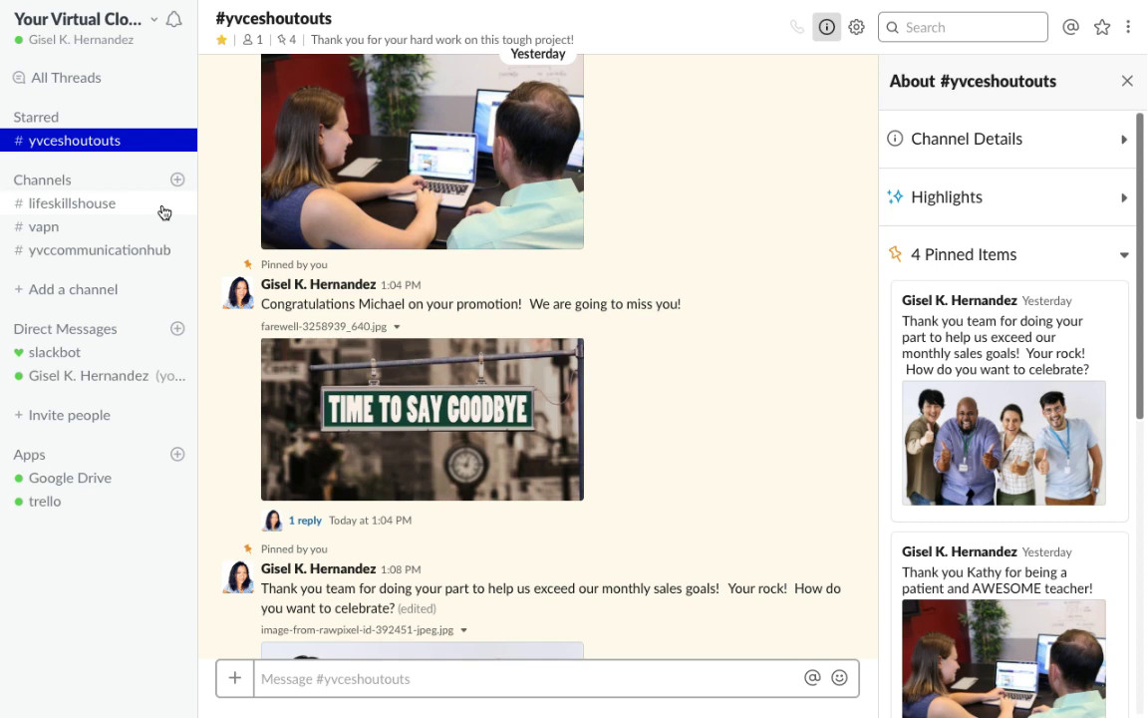
scroll(860, 487, up, 5)
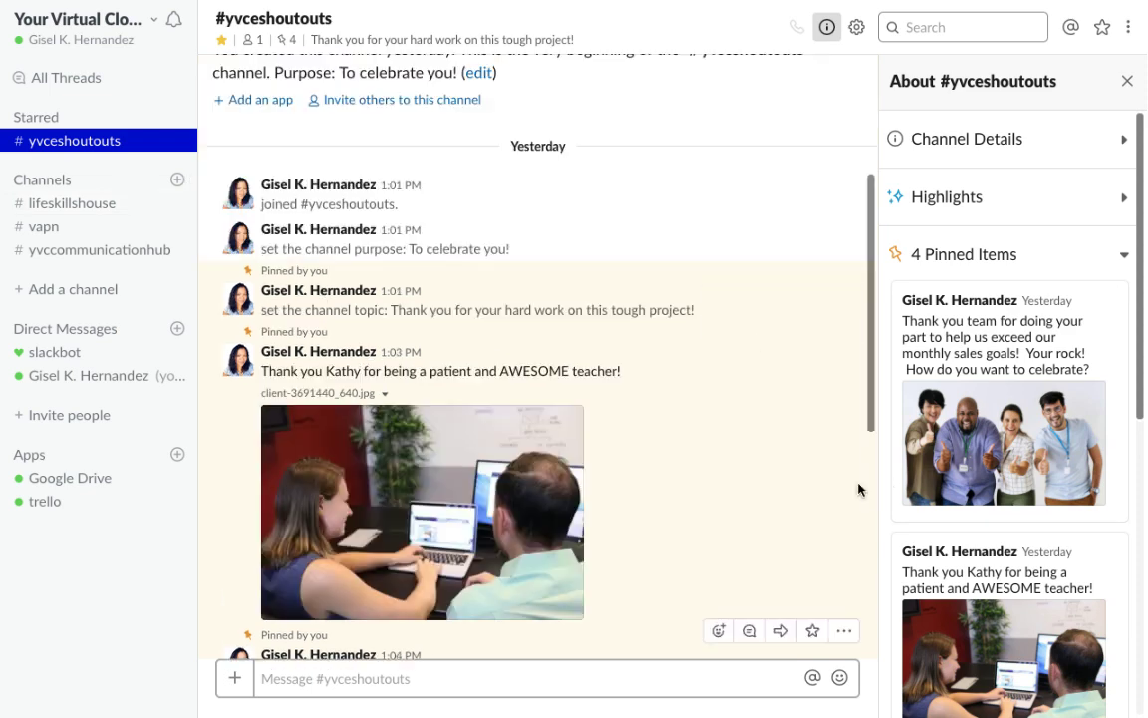
scroll(859, 488, down, 10)
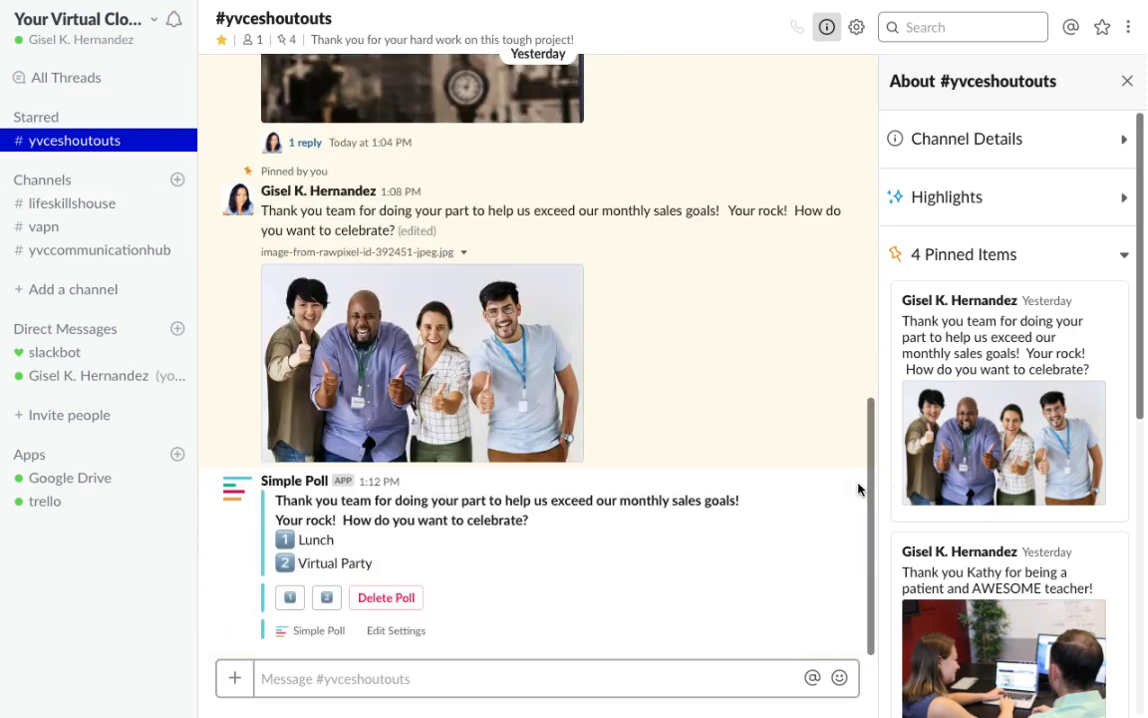
scroll(860, 488, up, 10)
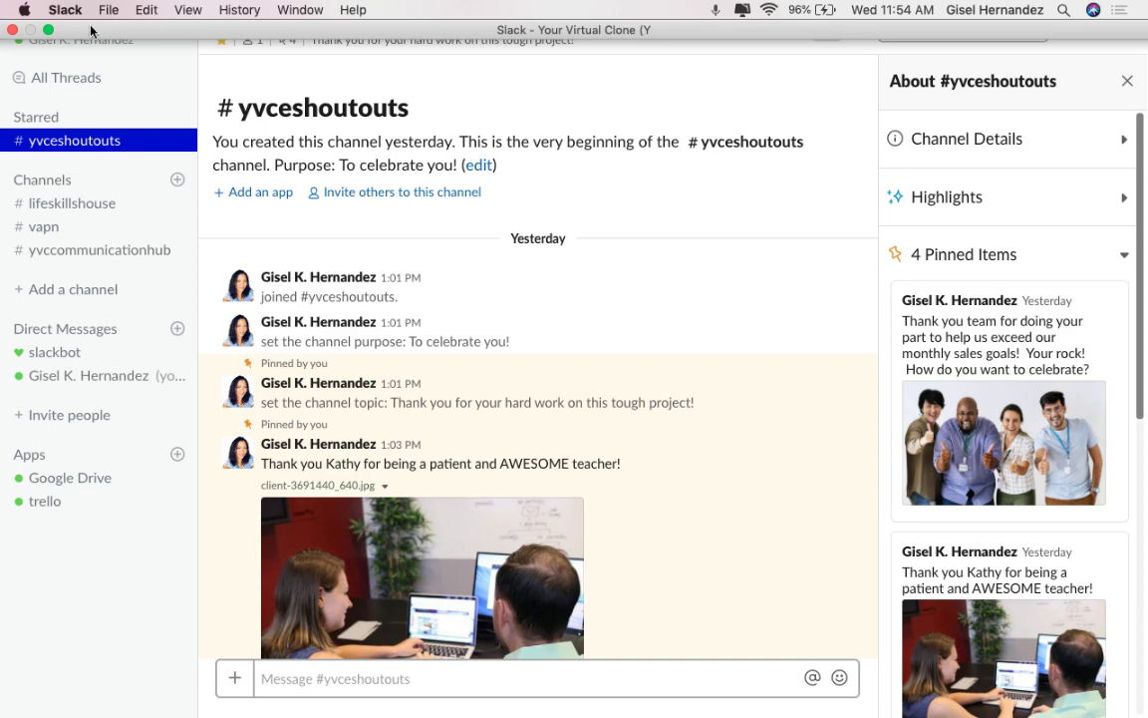
- Take Slack out of full screen and switch back to the Pinup board in Chrome
click(48, 30)
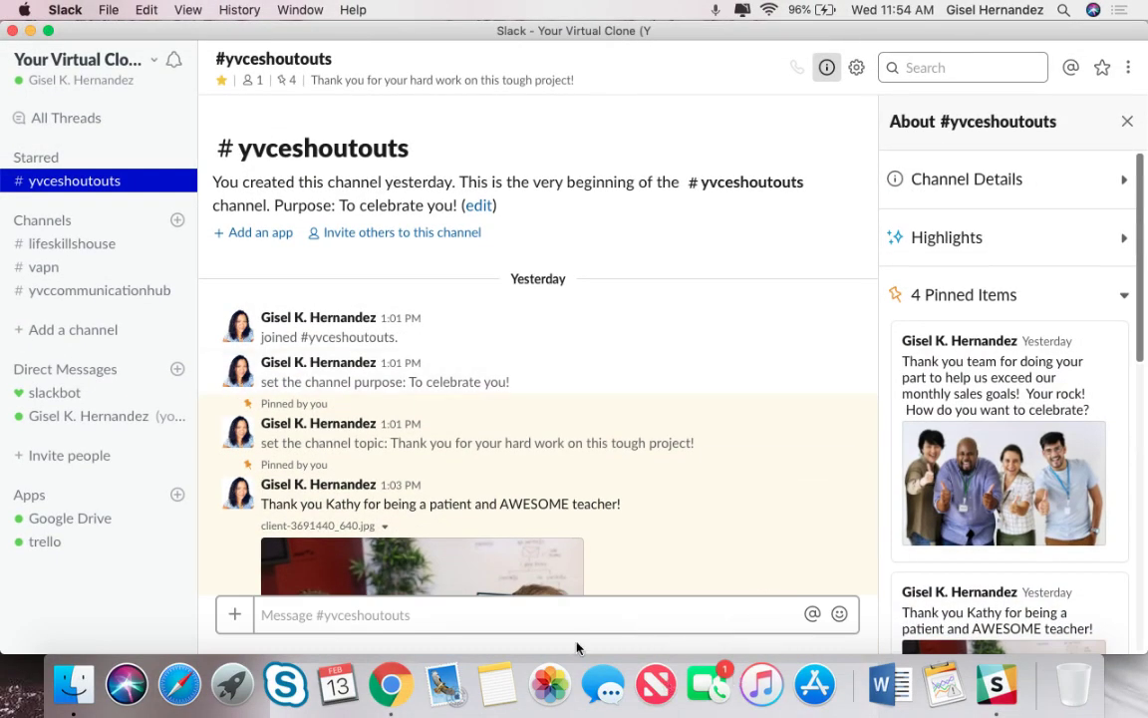
click(387, 678)
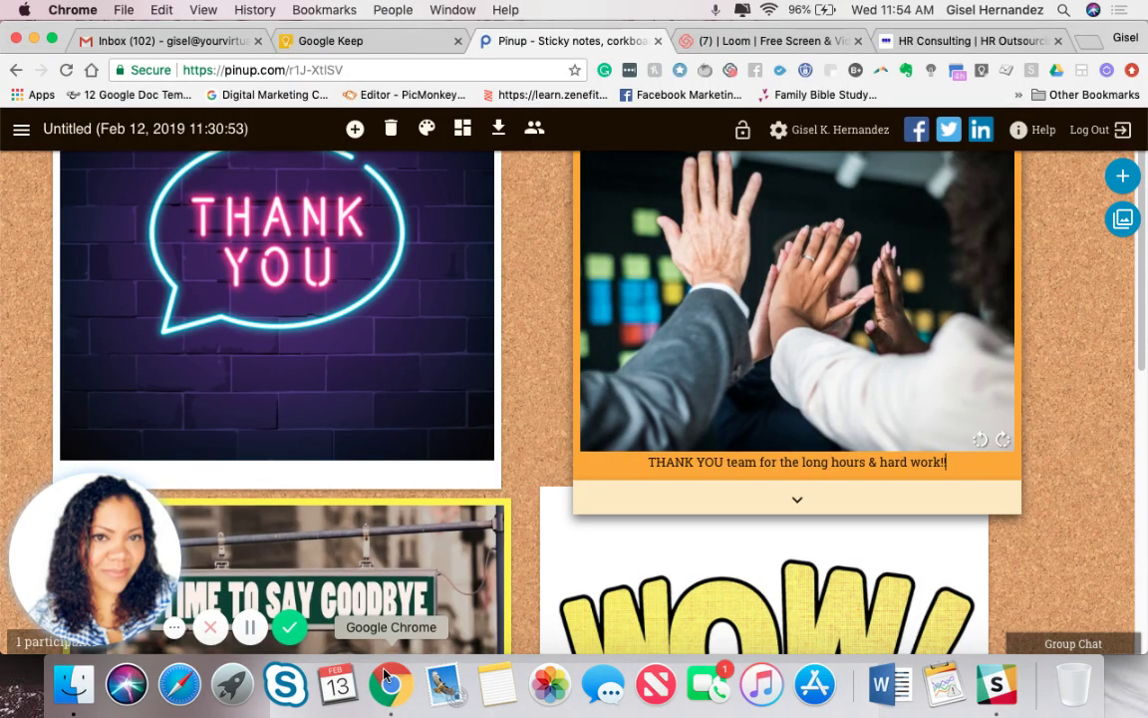